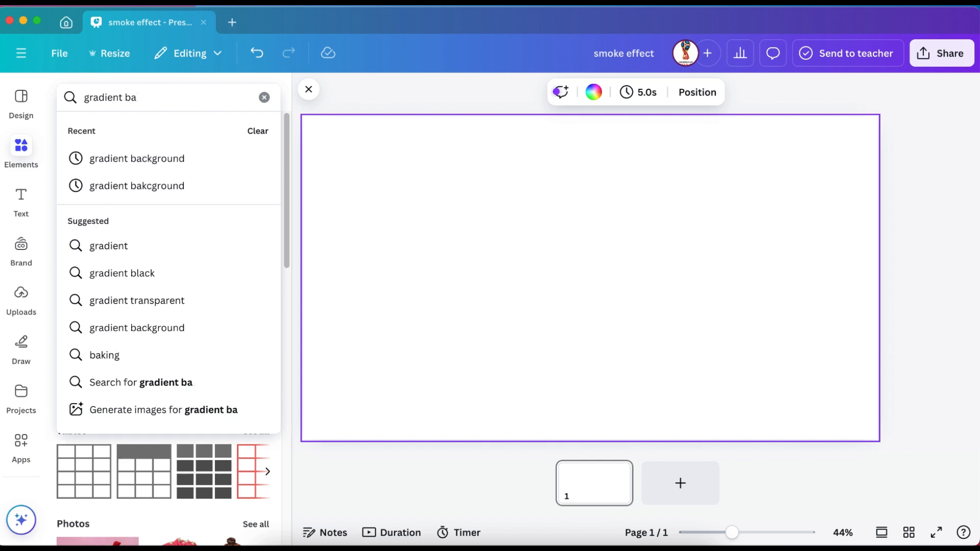
- Search the elements for "gradient background", add the light blue and white gradient photo, and set it as the page background
{"action": "type", "text": "kground"}
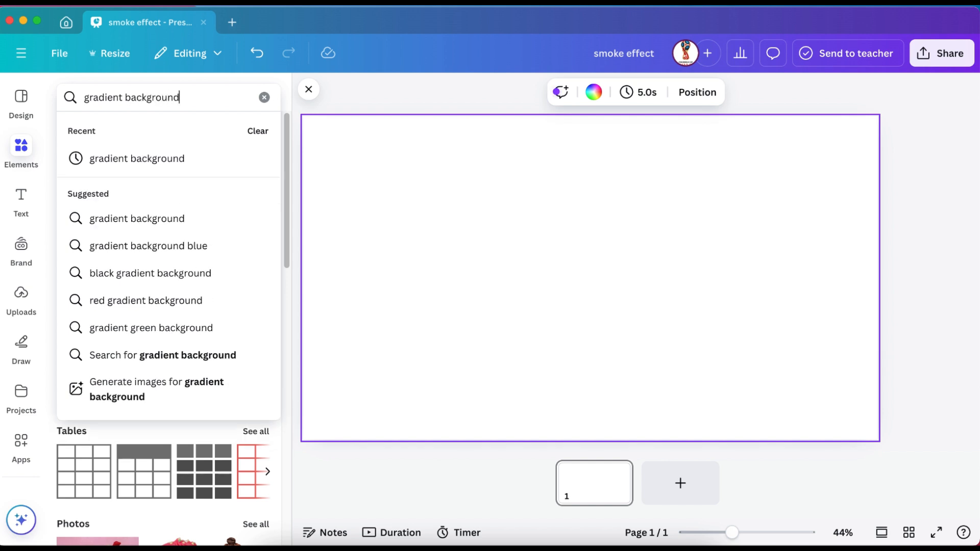
{"action": "key", "text": "Return"}
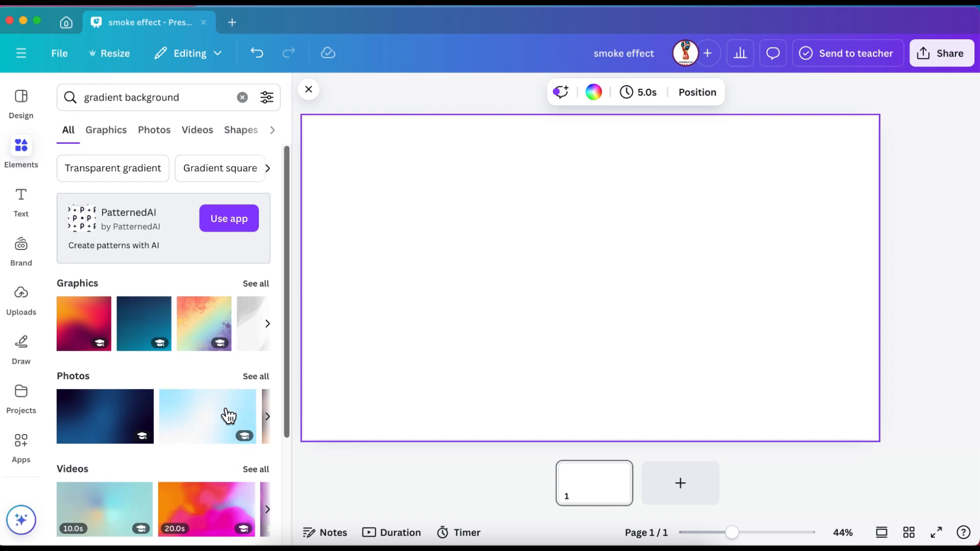
{"action": "left_click", "coordinate": [214, 421]}
{"action": "right_click", "coordinate": [448, 310]}
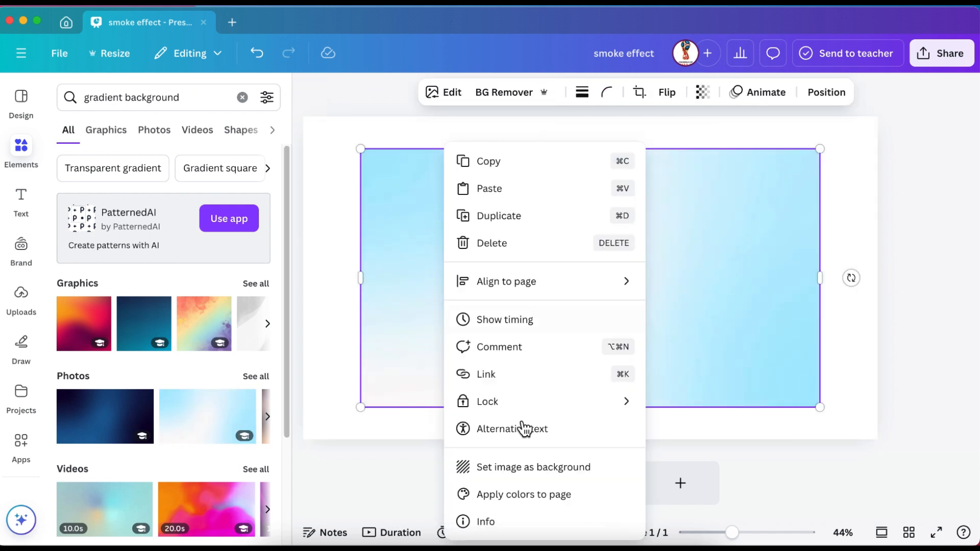
{"action": "left_click", "coordinate": [502, 473]}
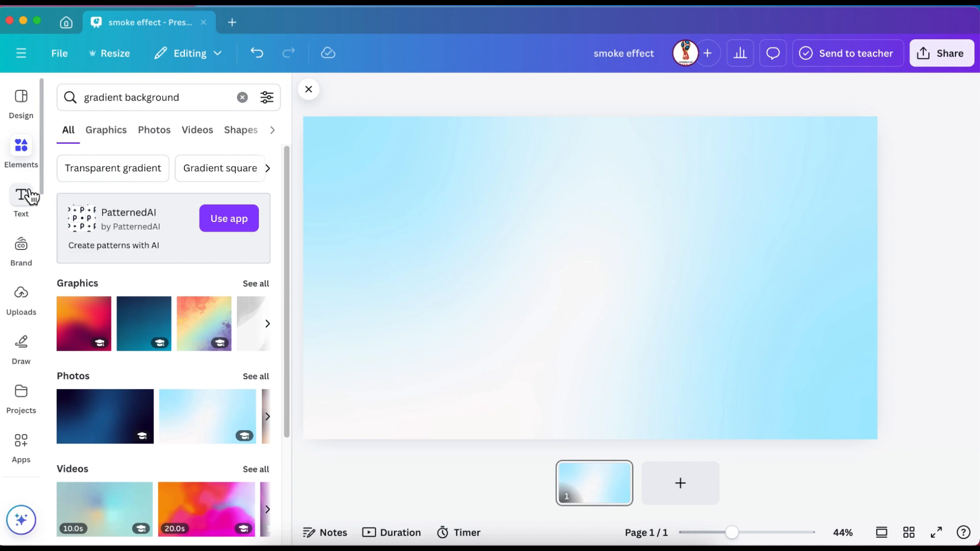
- Add a heading to the page with the text "CANVA EFFECT"
{"action": "left_click", "coordinate": [28, 195]}
{"action": "left_click", "coordinate": [186, 230]}
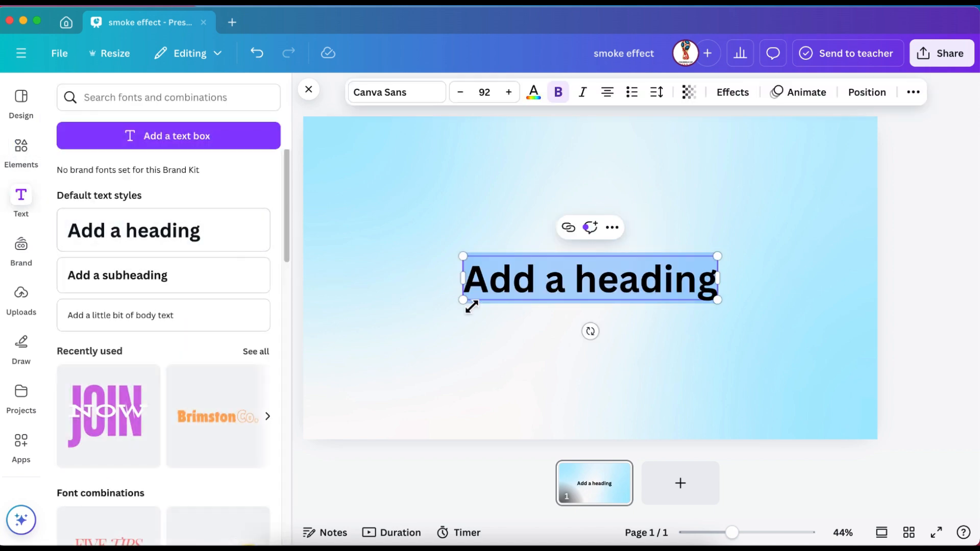
{"action": "type", "text": "CANV"}
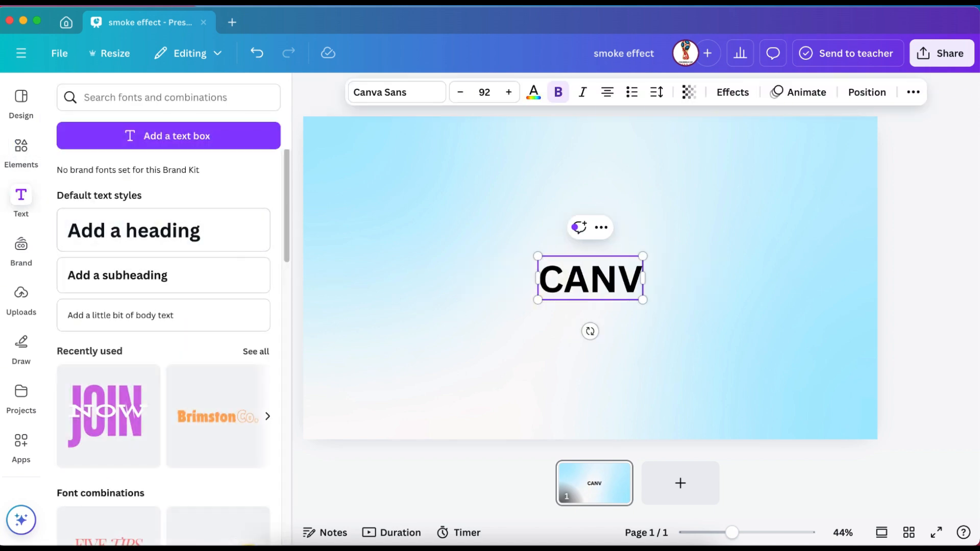
{"action": "type", "text": "A EFFECT"}
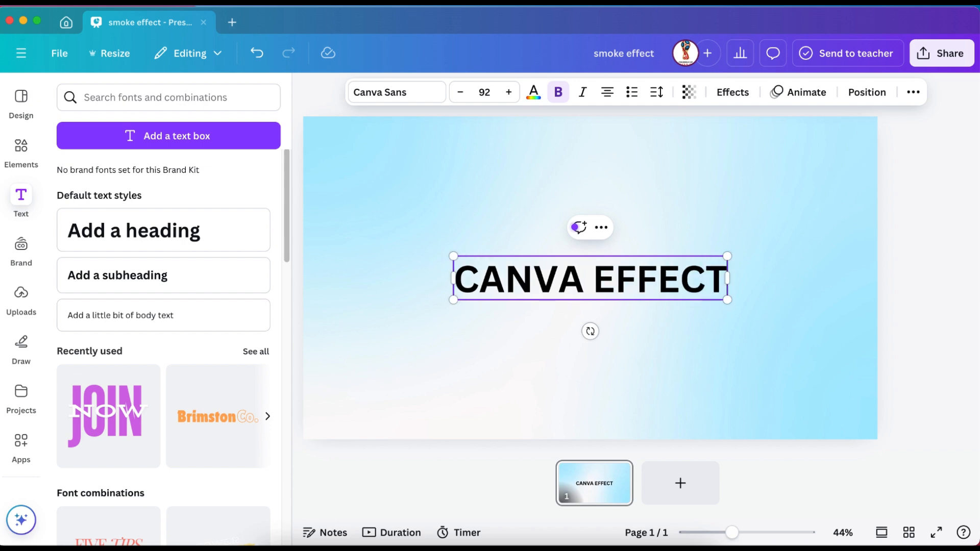
- Change the font of the "CANVA EFFECT" heading to Lovelo
{"action": "triple_click", "coordinate": [527, 284]}
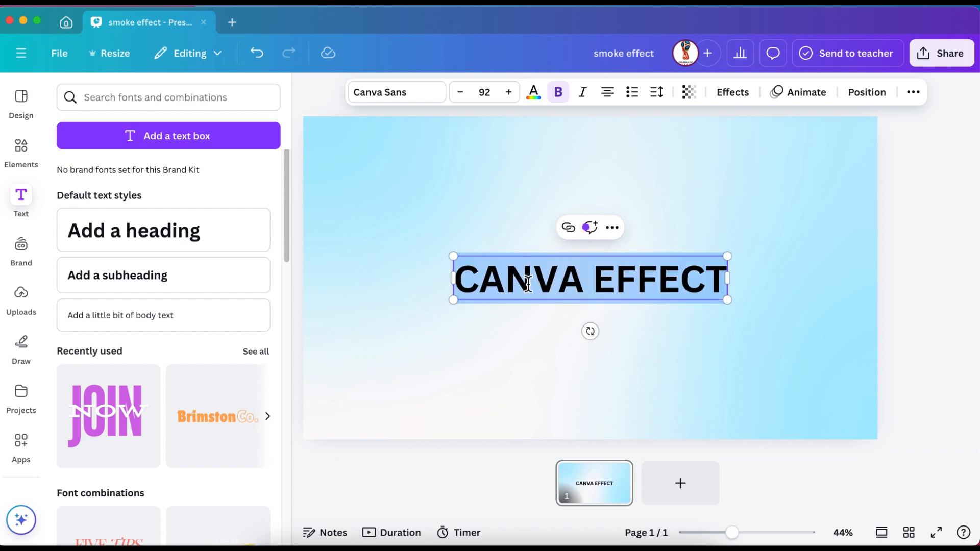
{"action": "left_click", "coordinate": [444, 99]}
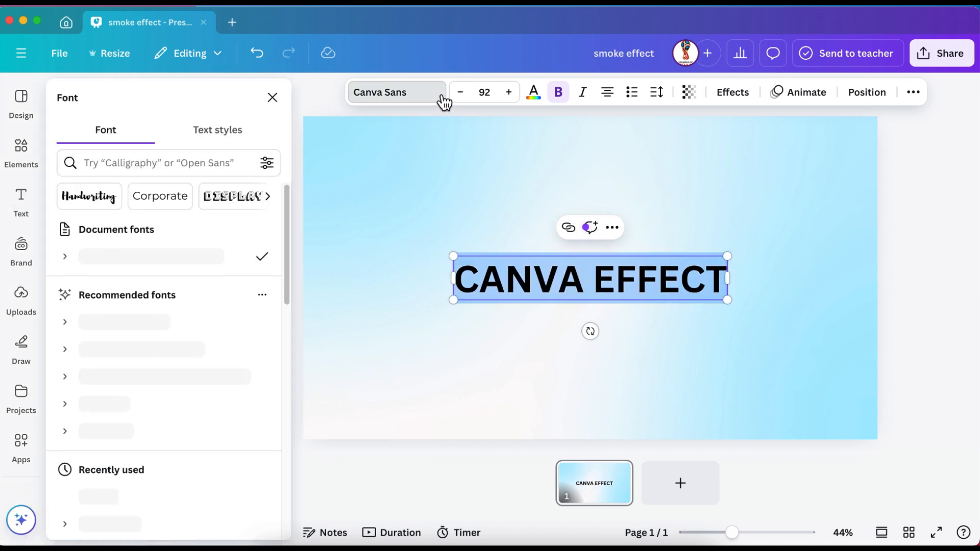
{"action": "left_click", "coordinate": [120, 499]}
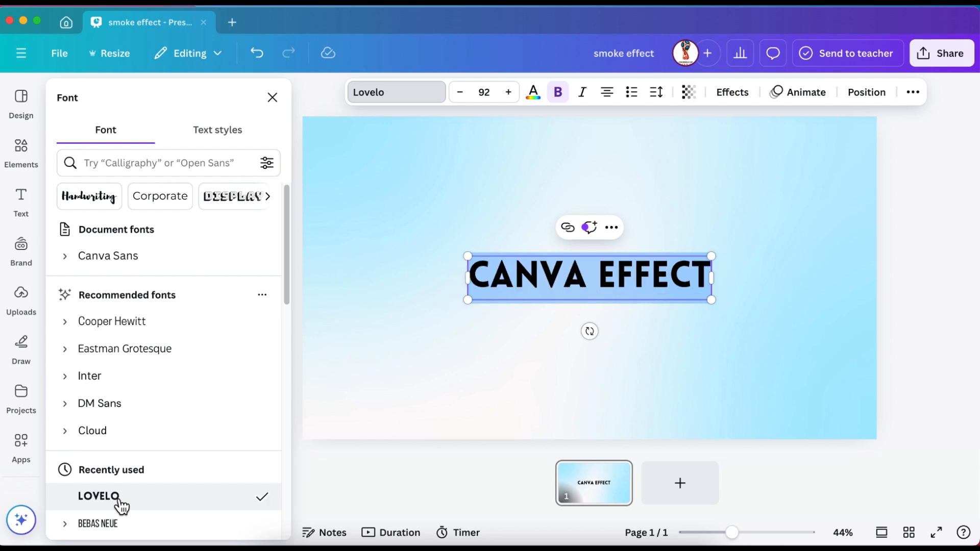
- Enlarge the heading to about font size 169 and move it slightly above the middle of the page
{"action": "left_click_drag", "start_coordinate": [470, 305], "coordinate": [365, 383]}
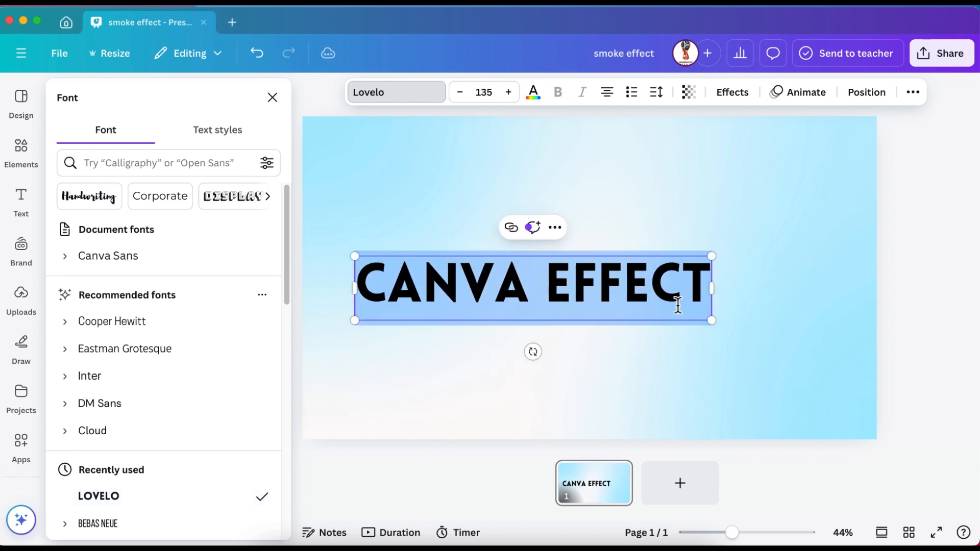
{"action": "left_click_drag", "start_coordinate": [712, 326], "coordinate": [784, 366]}
{"action": "left_click_drag", "start_coordinate": [787, 257], "coordinate": [800, 254]}
{"action": "key", "text": "Escape"}
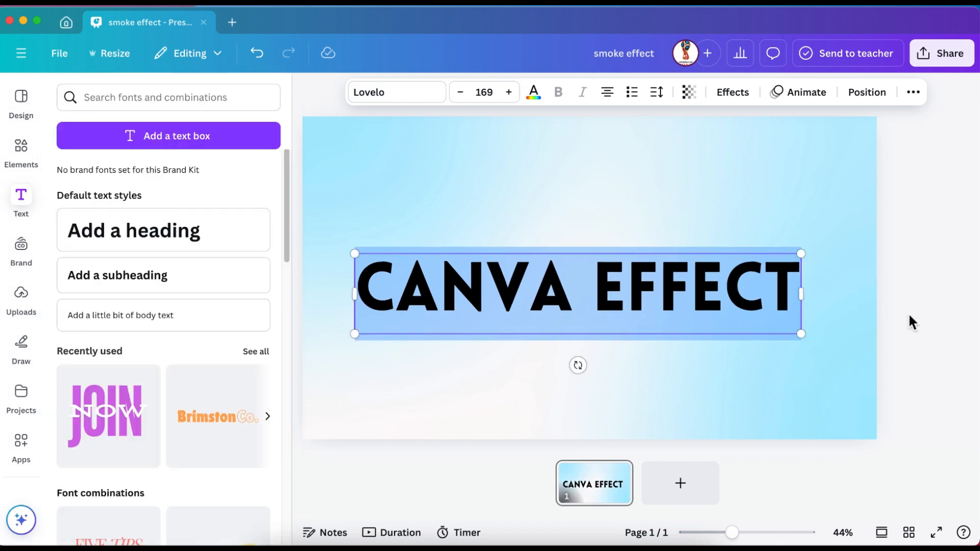
{"action": "left_click", "coordinate": [510, 347]}
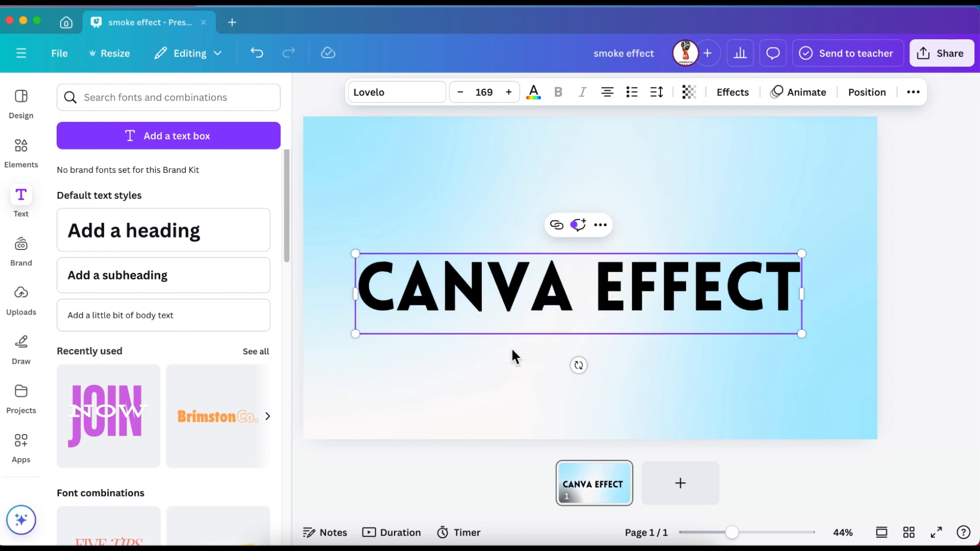
{"action": "left_click_drag", "start_coordinate": [515, 267], "coordinate": [513, 263]}
{"action": "left_click", "coordinate": [512, 261]}
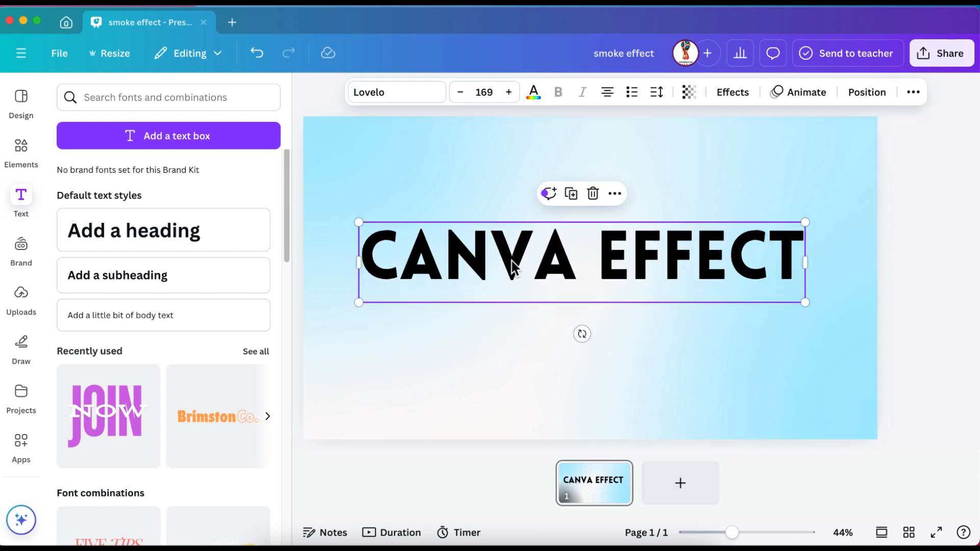
- Tighten the letter spacing of the whole heading to -29
{"action": "left_click", "coordinate": [544, 266]}
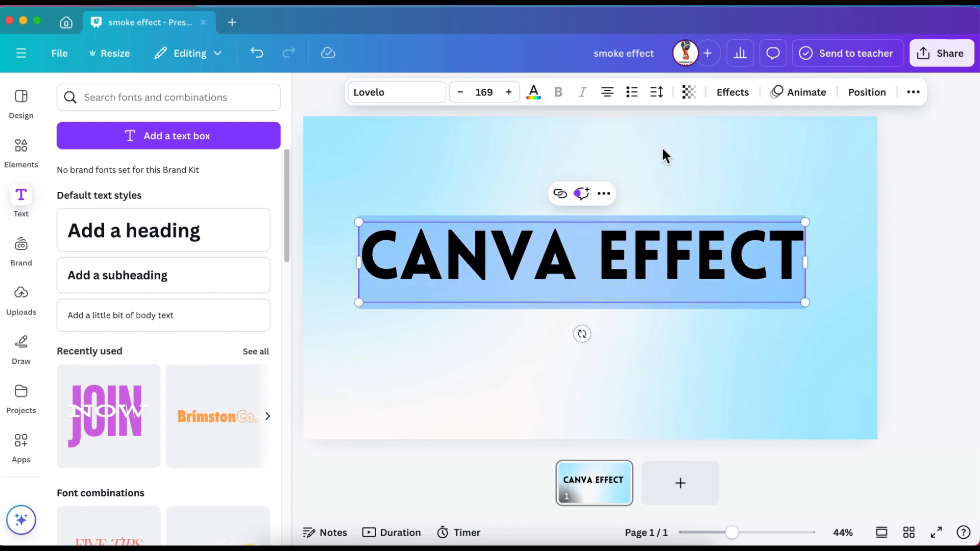
{"action": "left_click", "coordinate": [669, 102]}
{"action": "left_click_drag", "start_coordinate": [618, 154], "coordinate": [611, 155]}
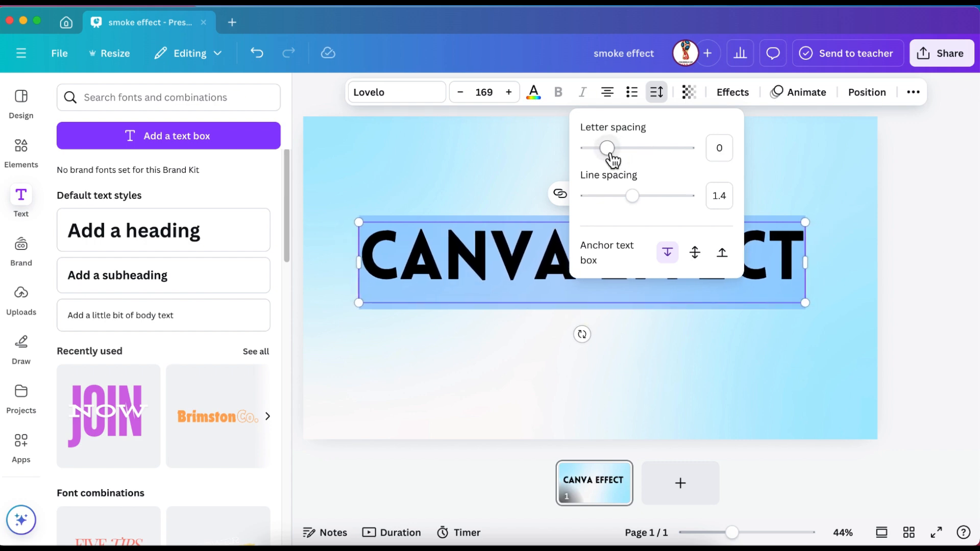
{"action": "left_click_drag", "start_coordinate": [608, 154], "coordinate": [611, 162]}
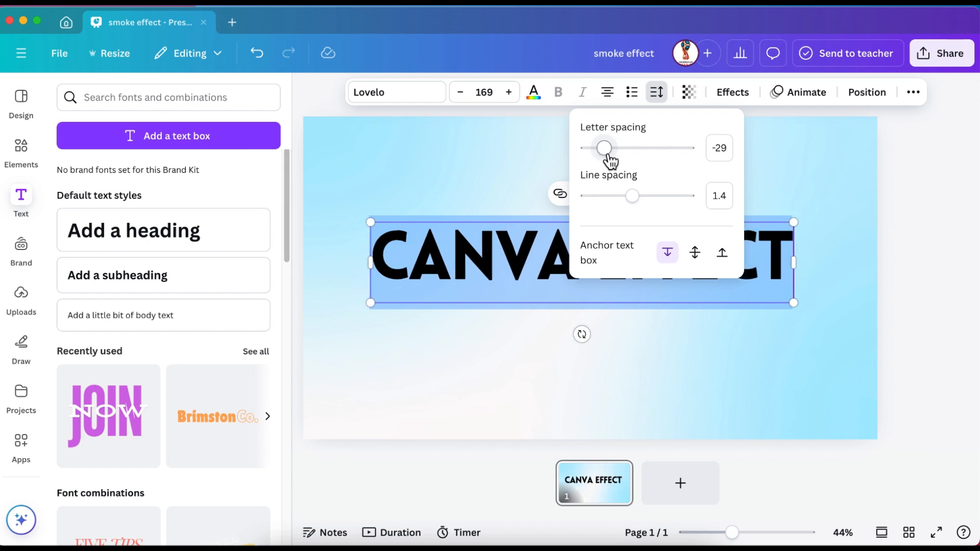
- Scale the heading up to about font size 179 and shift it slightly up and to the left
{"action": "left_click", "coordinate": [727, 322]}
{"action": "left_click_drag", "start_coordinate": [796, 307], "coordinate": [822, 324]}
{"action": "left_click", "coordinate": [941, 319]}
{"action": "left_click_drag", "start_coordinate": [688, 266], "coordinate": [669, 253]}
- Duplicate the heading and place the copy exactly over the original
{"action": "right_click", "coordinate": [669, 254]}
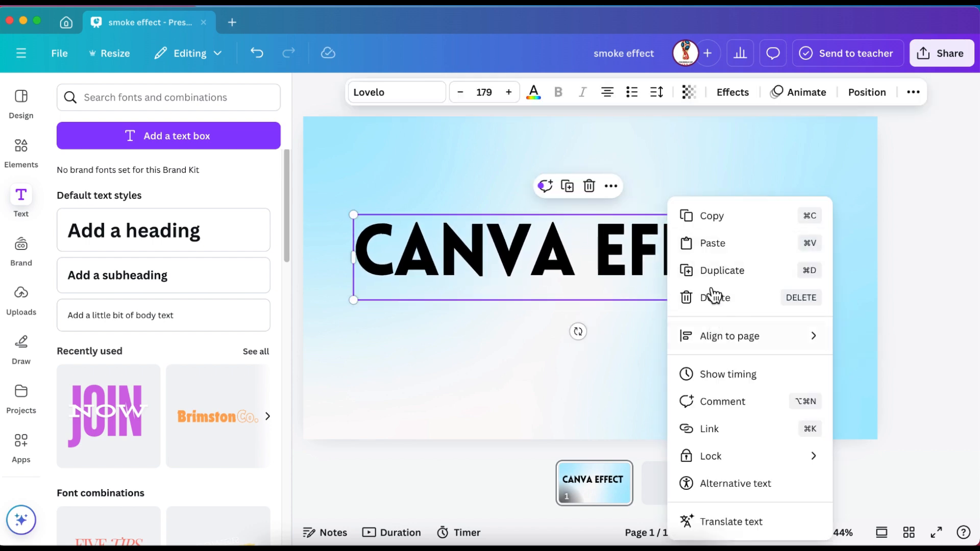
{"action": "left_click", "coordinate": [709, 274]}
{"action": "left_click_drag", "start_coordinate": [708, 274], "coordinate": [706, 272]}
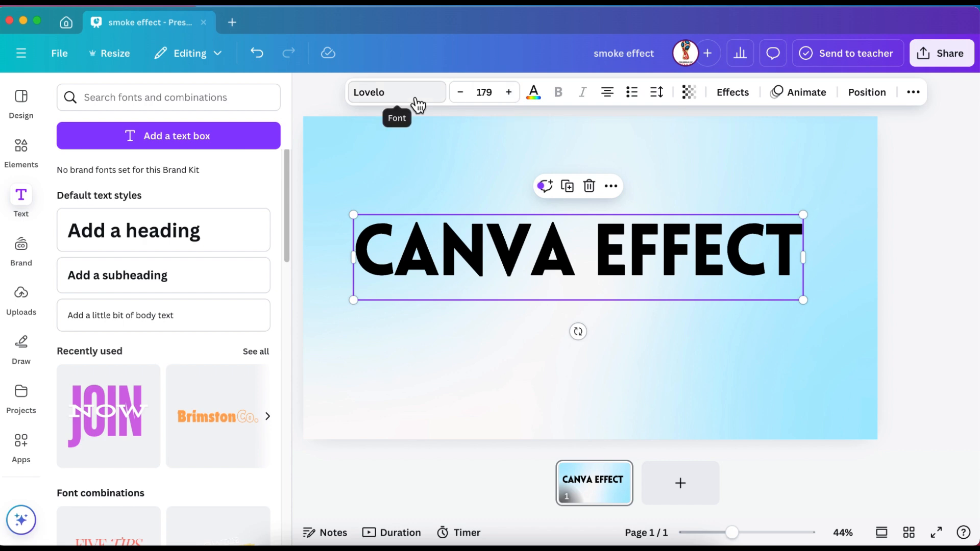
- Recolor the duplicated heading on top to the dark blue default solid color
{"action": "left_click", "coordinate": [533, 93]}
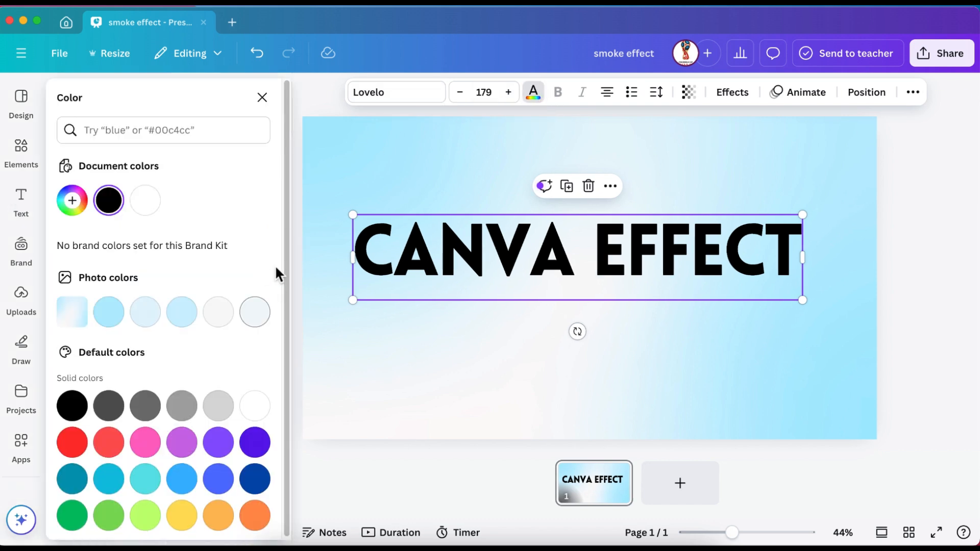
{"action": "scroll", "coordinate": [288, 334], "scroll_direction": "down", "scroll_amount": 1}
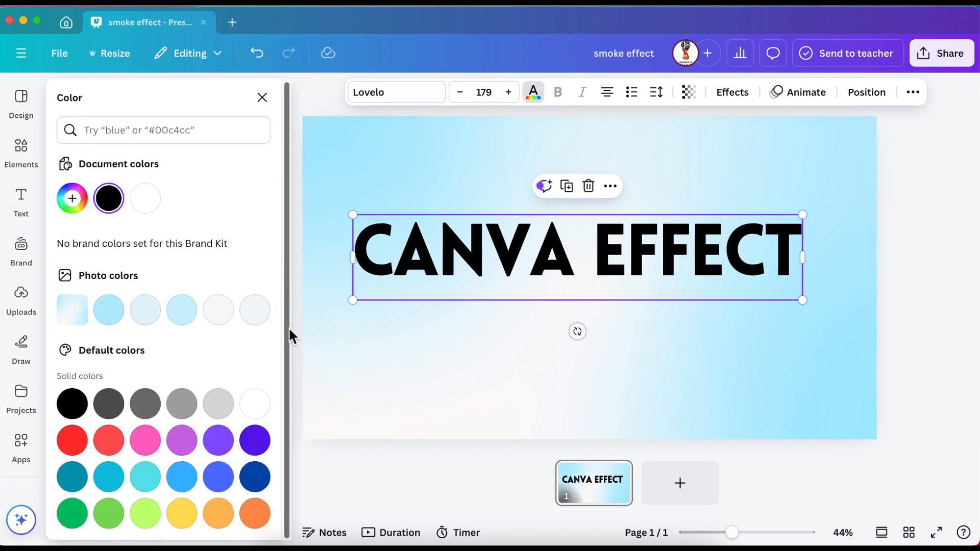
{"action": "left_click", "coordinate": [217, 512]}
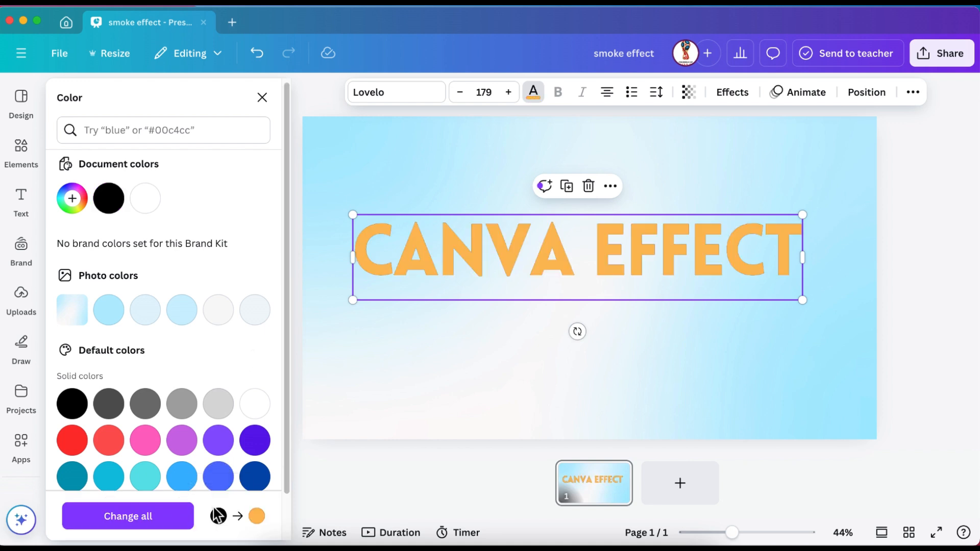
{"action": "scroll", "coordinate": [265, 409], "scroll_direction": "down", "scroll_amount": 2}
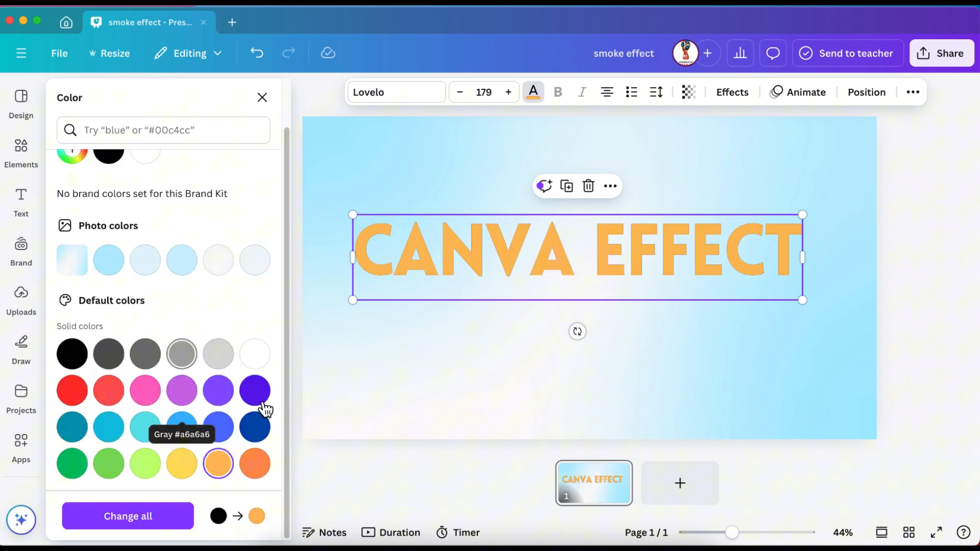
{"action": "left_click", "coordinate": [264, 468]}
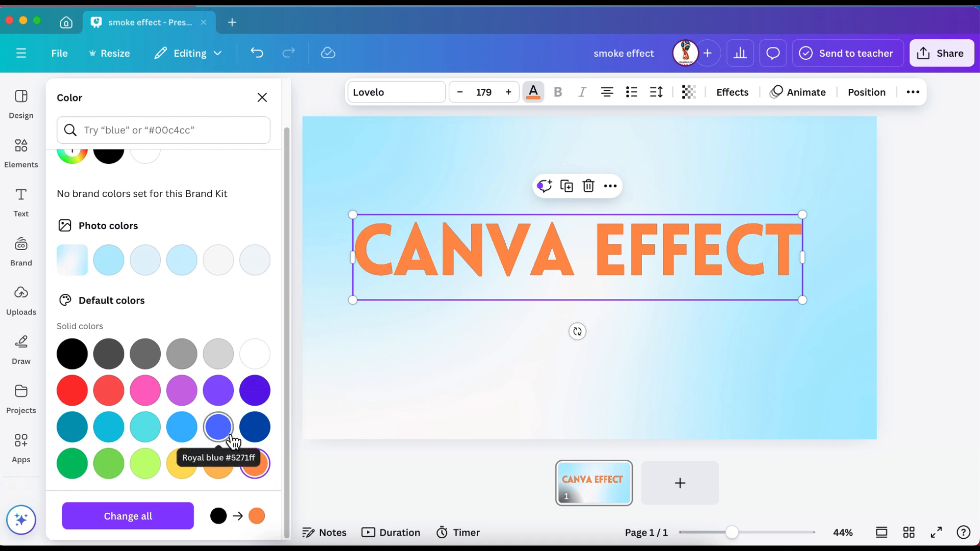
{"action": "left_click", "coordinate": [253, 429]}
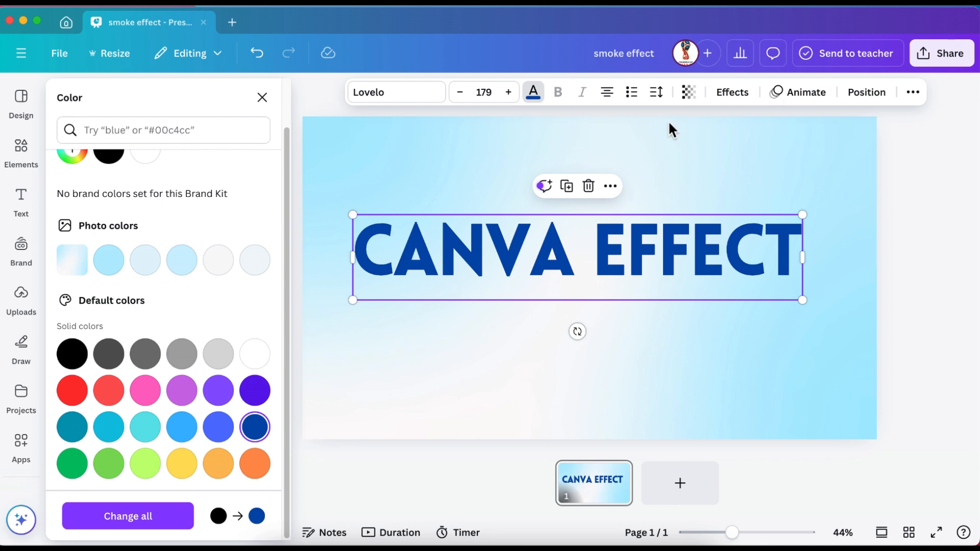
- Select the black heading layer beneath the copy and recolor it to the same dark blue
{"action": "left_click", "coordinate": [870, 96]}
{"action": "left_click", "coordinate": [194, 267]}
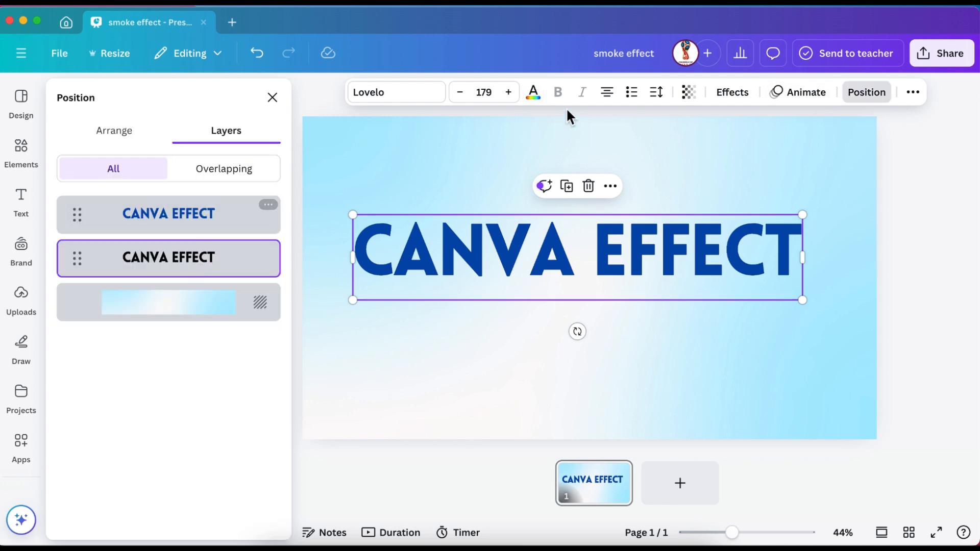
{"action": "left_click", "coordinate": [543, 101]}
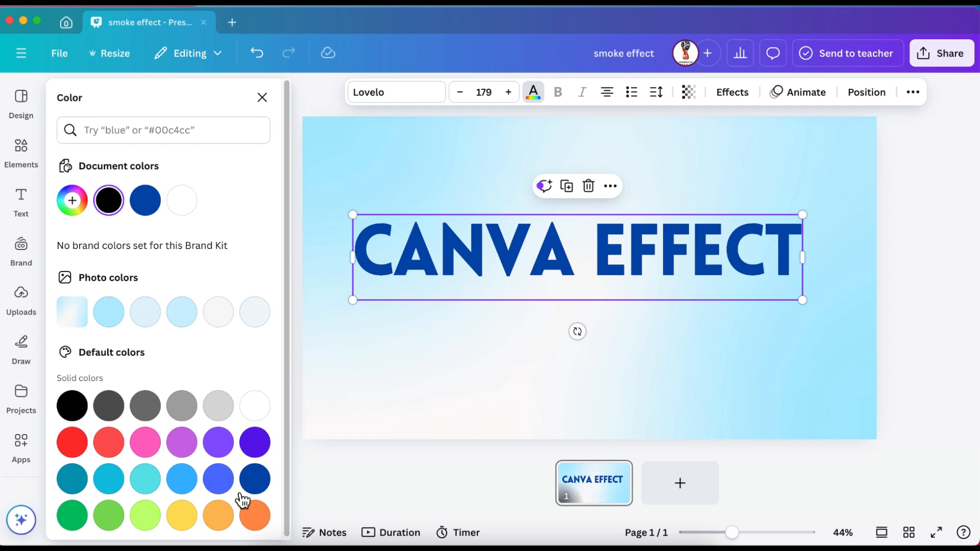
{"action": "left_click", "coordinate": [697, 383]}
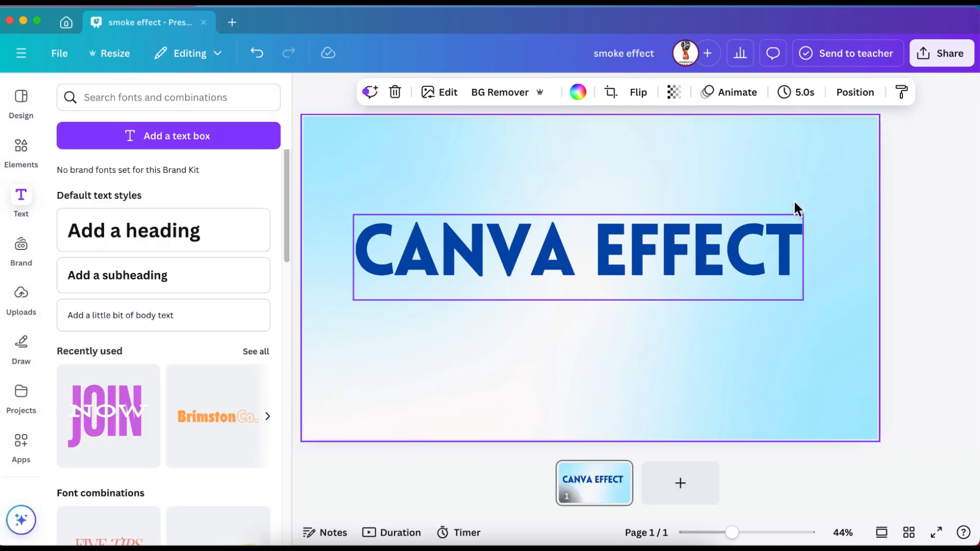
- Apply the Hollow text effect with thickness 50 to the topmost "CANVA EFFECT" layer
{"action": "left_click", "coordinate": [857, 94]}
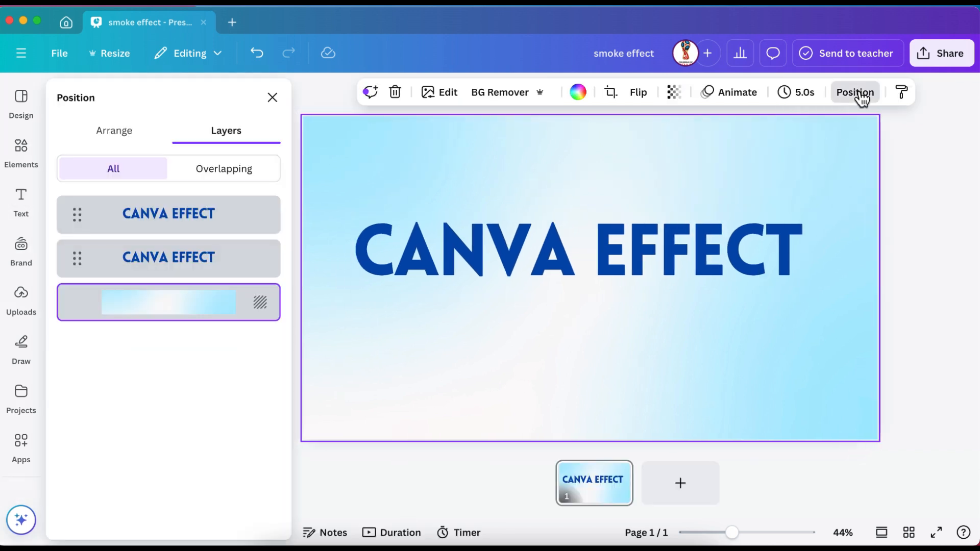
{"action": "left_click", "coordinate": [194, 214]}
{"action": "left_click", "coordinate": [733, 93]}
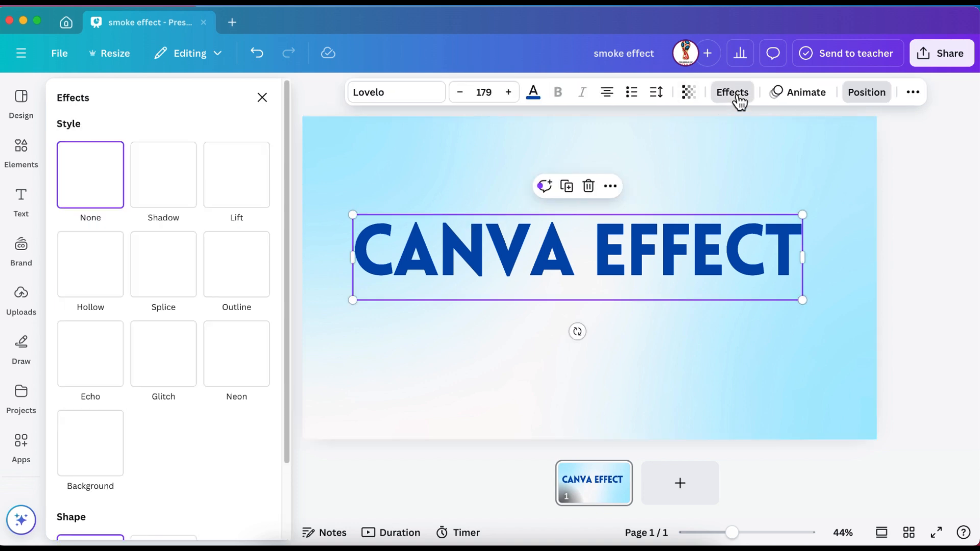
{"action": "left_click", "coordinate": [108, 281]}
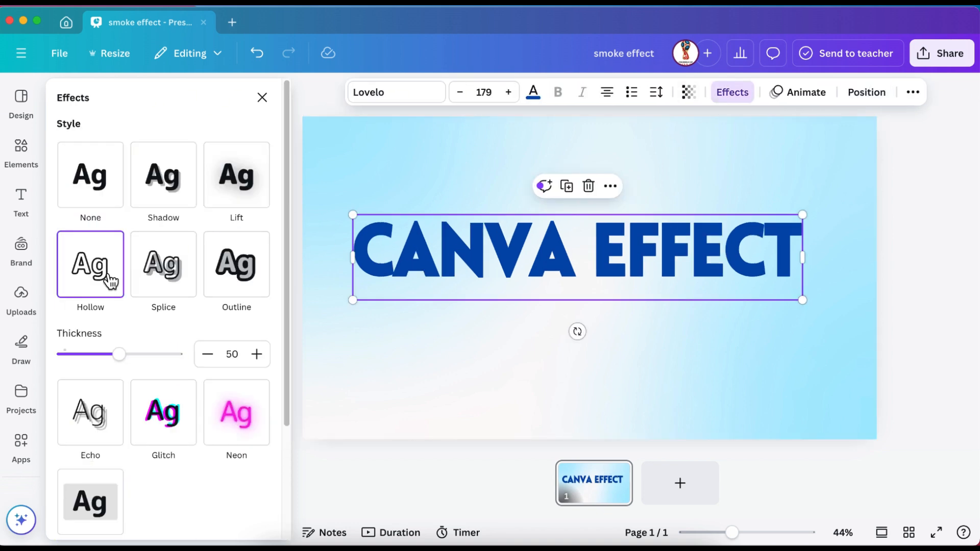
{"action": "left_click", "coordinate": [379, 388]}
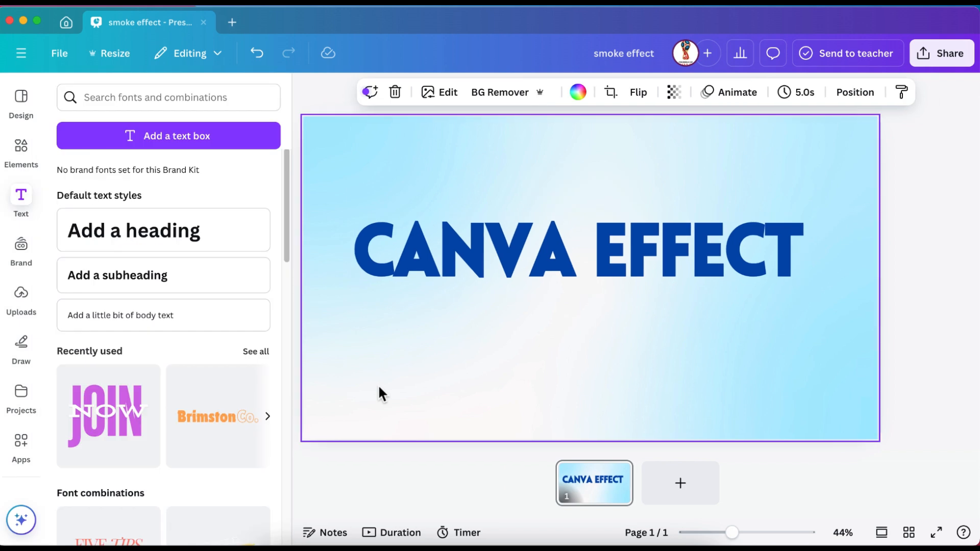
- Search the elements library for "smoke effect"
{"action": "left_click", "coordinate": [23, 159]}
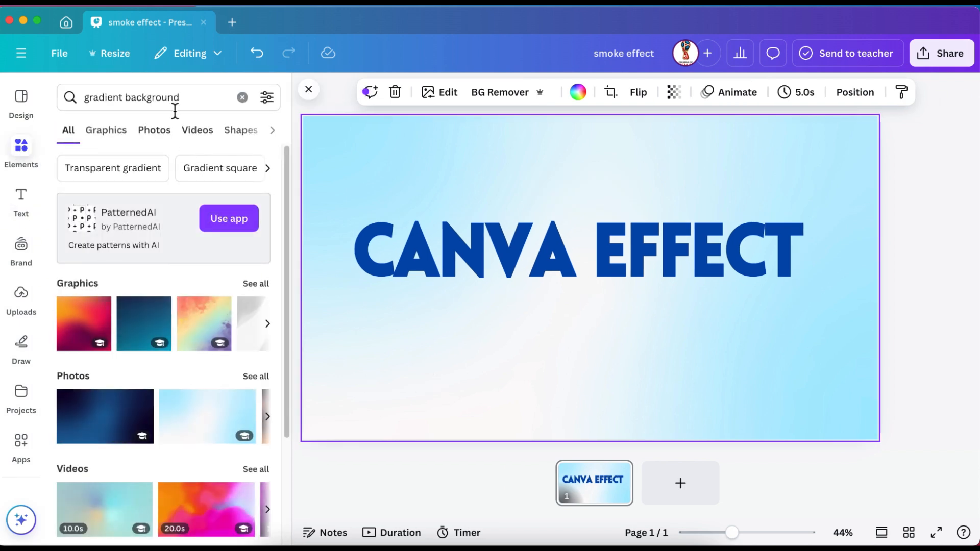
{"action": "left_click", "coordinate": [176, 98]}
{"action": "type", "text": "smoke effect"}
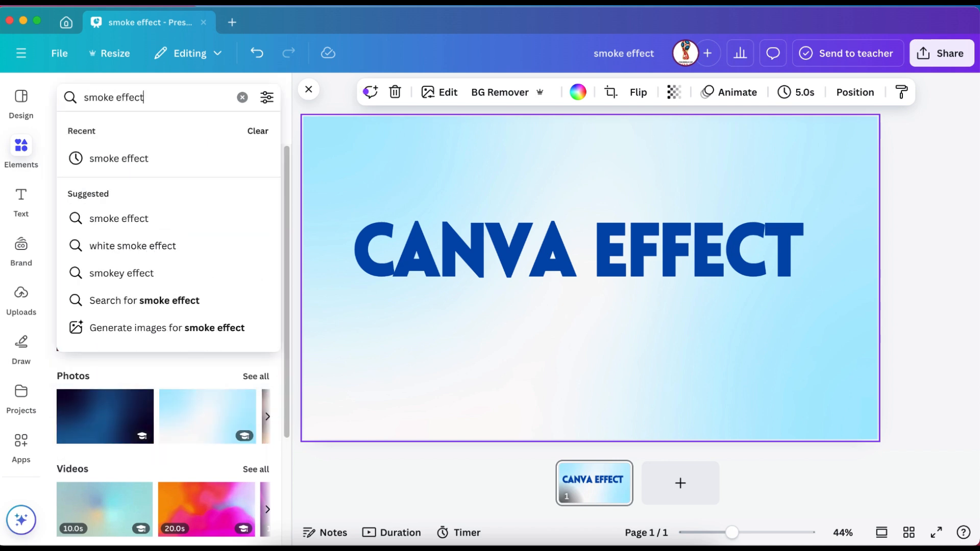
{"action": "key", "text": "Return"}
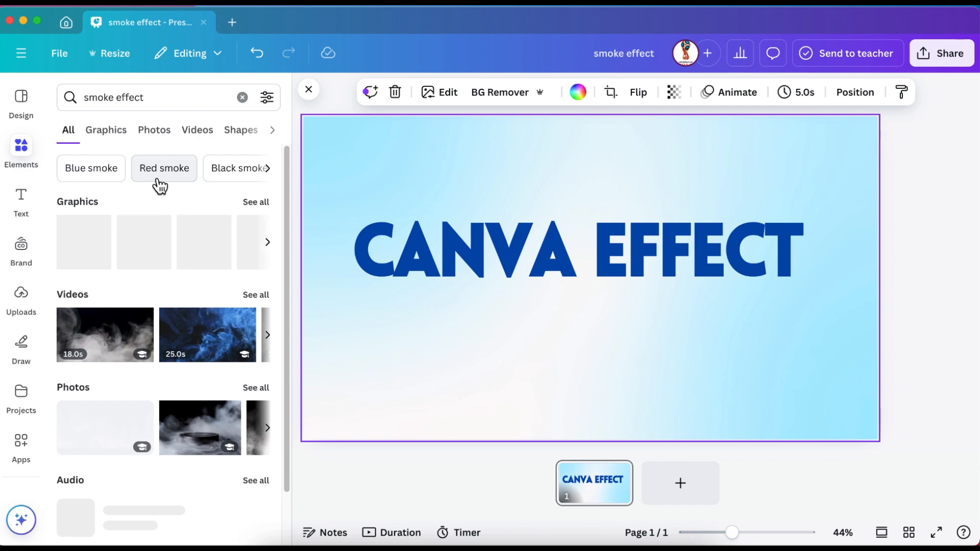
- Limit the smoke effect results to videos and add the 30.0s pinkish smoke clip on a pale background to the page
{"action": "left_click", "coordinate": [197, 134]}
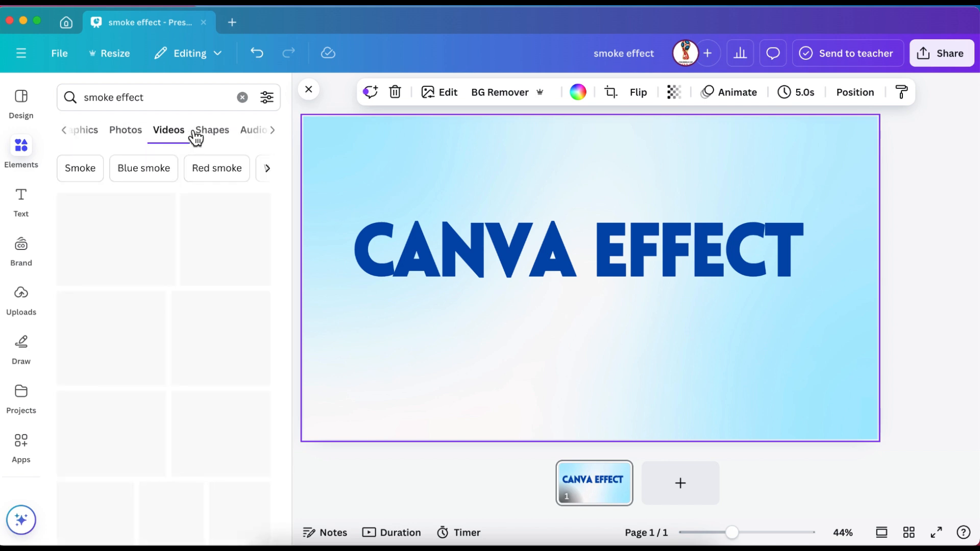
{"action": "left_click_drag", "start_coordinate": [286, 237], "coordinate": [301, 403]}
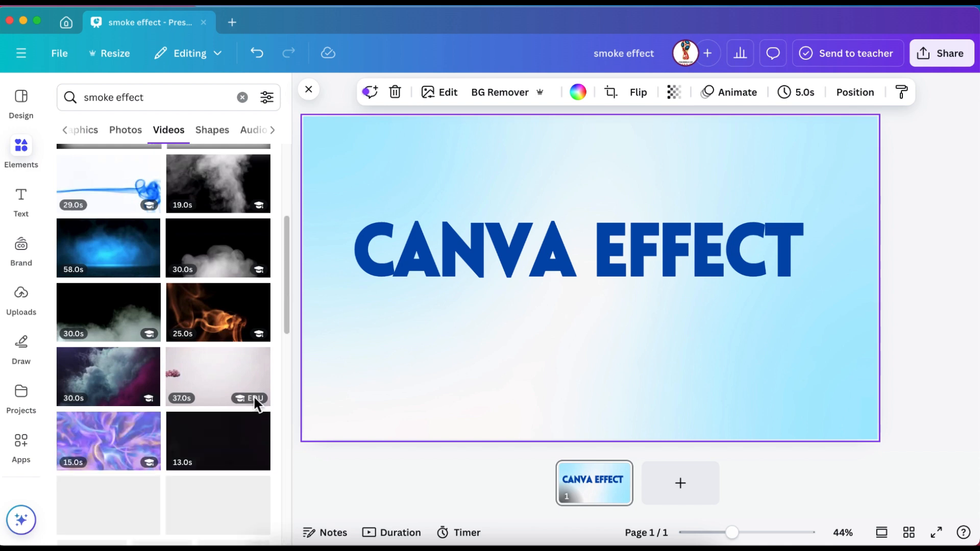
{"action": "left_click_drag", "start_coordinate": [282, 324], "coordinate": [282, 483]}
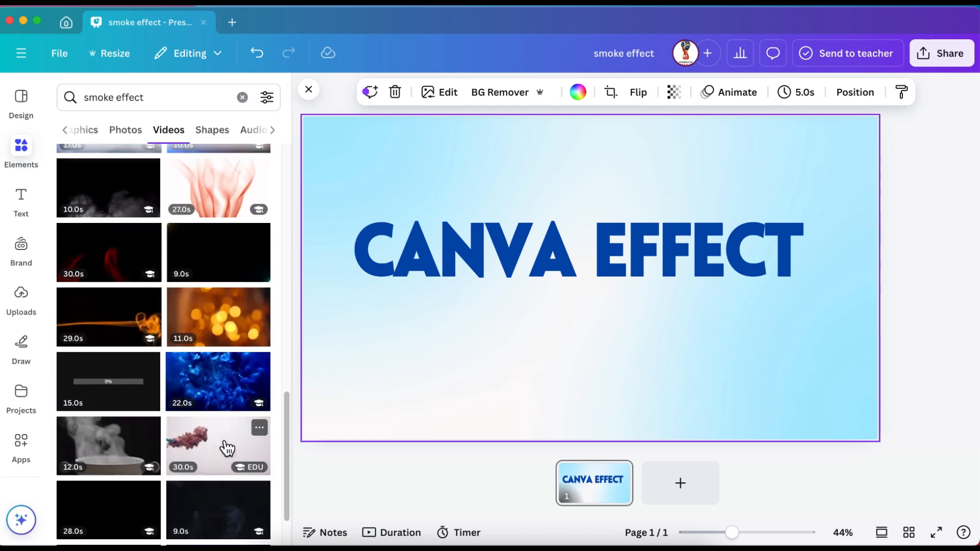
{"action": "left_click", "coordinate": [227, 448]}
{"action": "mouse_move", "coordinate": [479, 374]}
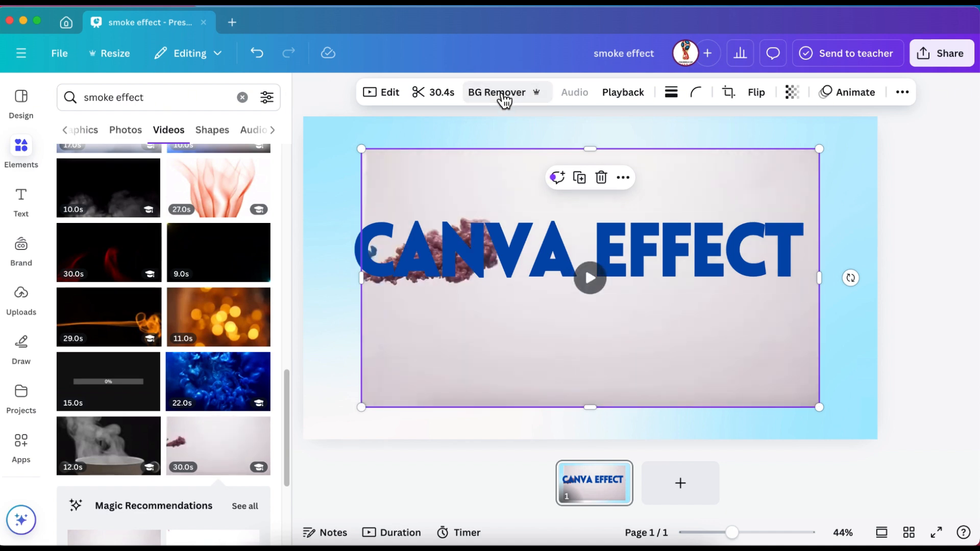
- Remove the smoke video's background, enlarge the clip to cover the whole page, and play it
{"action": "left_click_drag", "start_coordinate": [364, 150], "coordinate": [302, 117]}
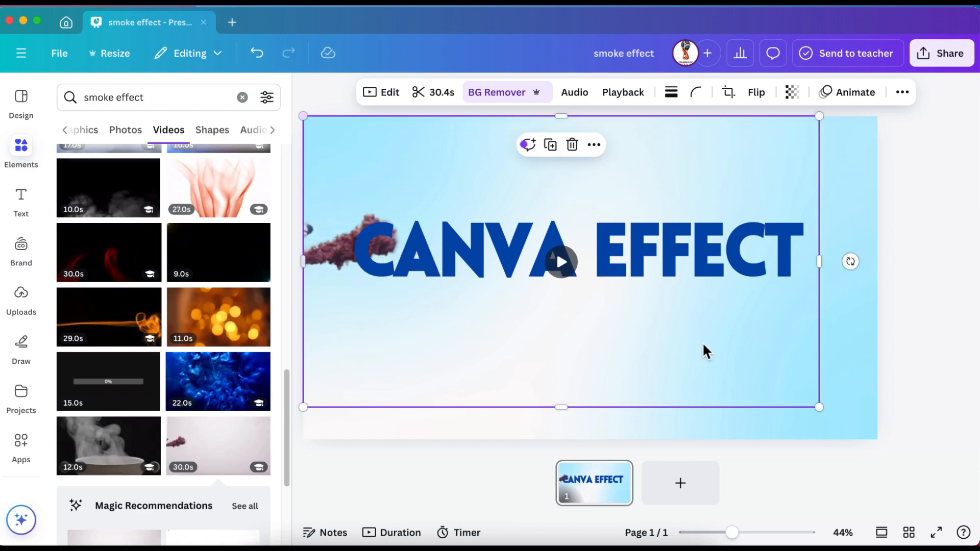
{"action": "left_click_drag", "start_coordinate": [819, 407], "coordinate": [877, 439]}
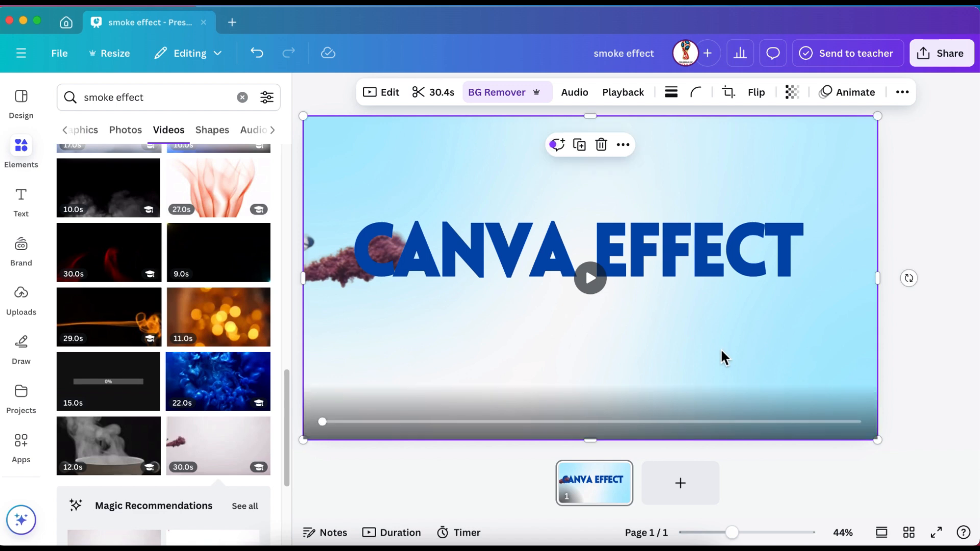
{"action": "left_click", "coordinate": [595, 285]}
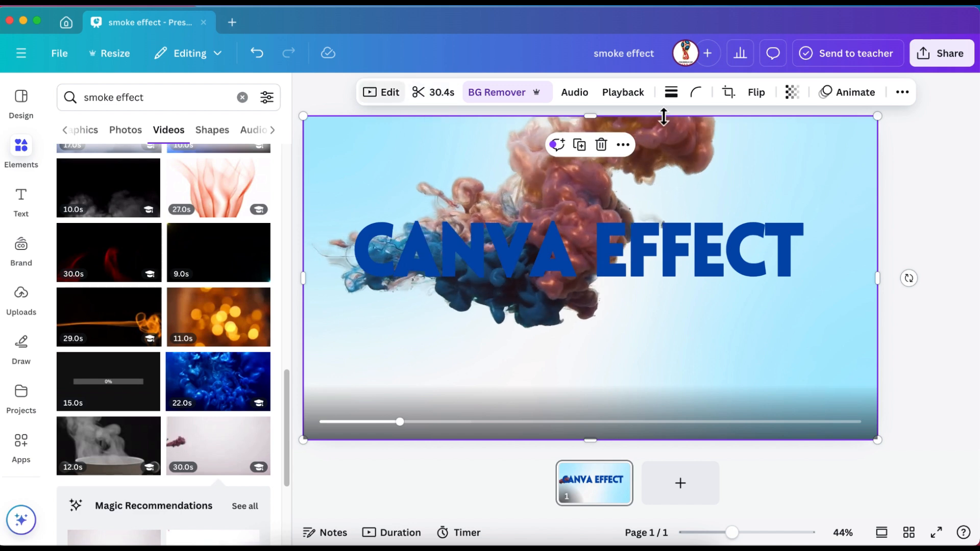
- Move the smoke video layer between the hollow and the solid "CANVA EFFECT" headings and preview the effect
{"action": "left_click", "coordinate": [903, 93]}
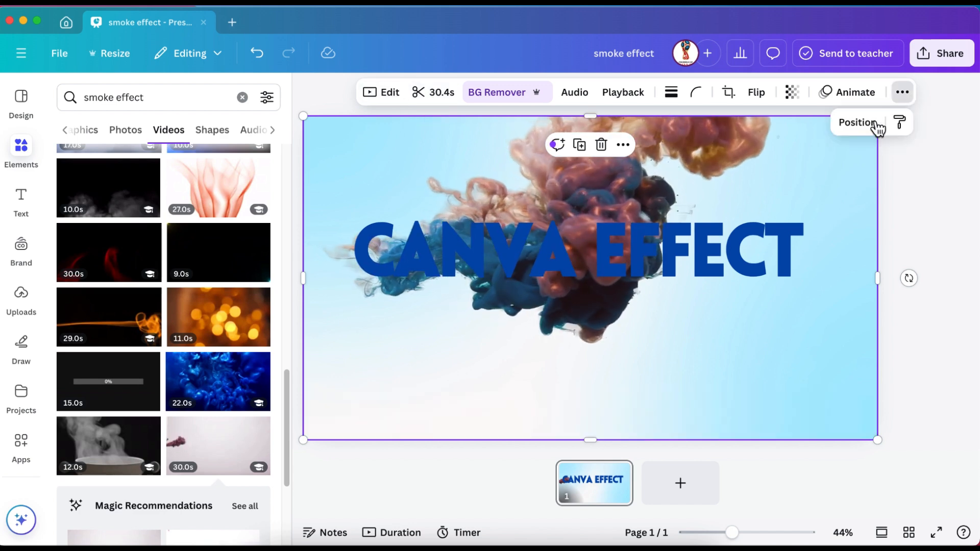
{"action": "left_click", "coordinate": [857, 122]}
{"action": "left_click_drag", "start_coordinate": [259, 299], "coordinate": [256, 240]}
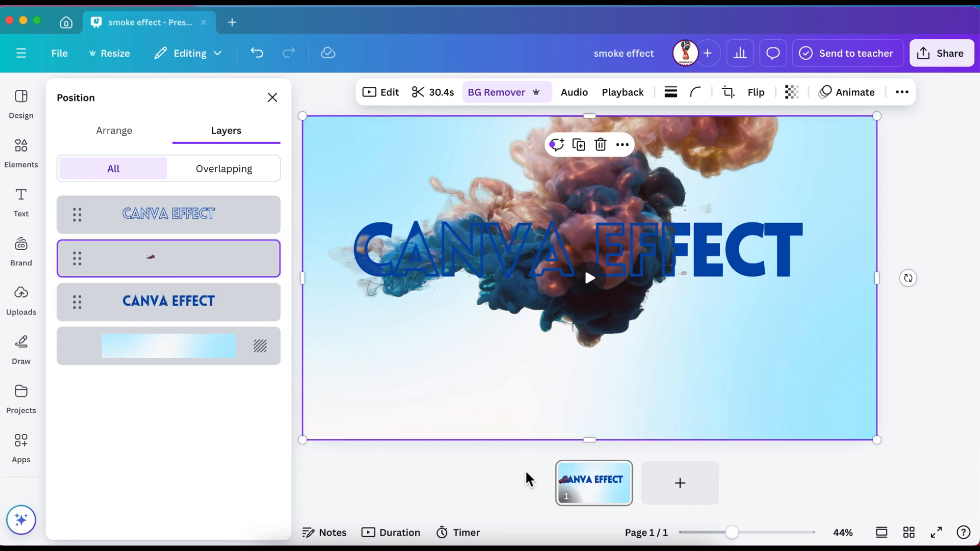
{"action": "left_click", "coordinate": [600, 282]}
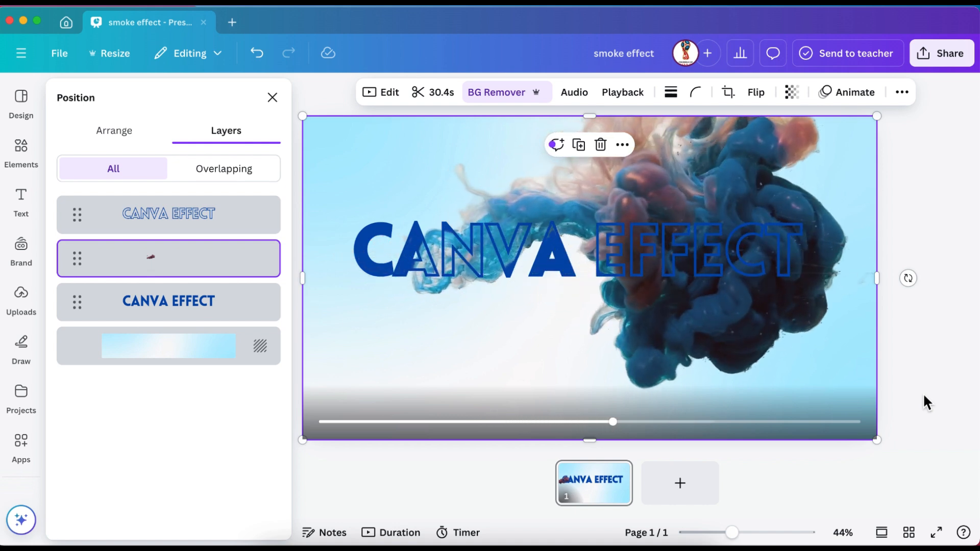
- Set the smoke video's playback speed to 2, leaving its trim untouched
{"action": "left_click", "coordinate": [457, 102]}
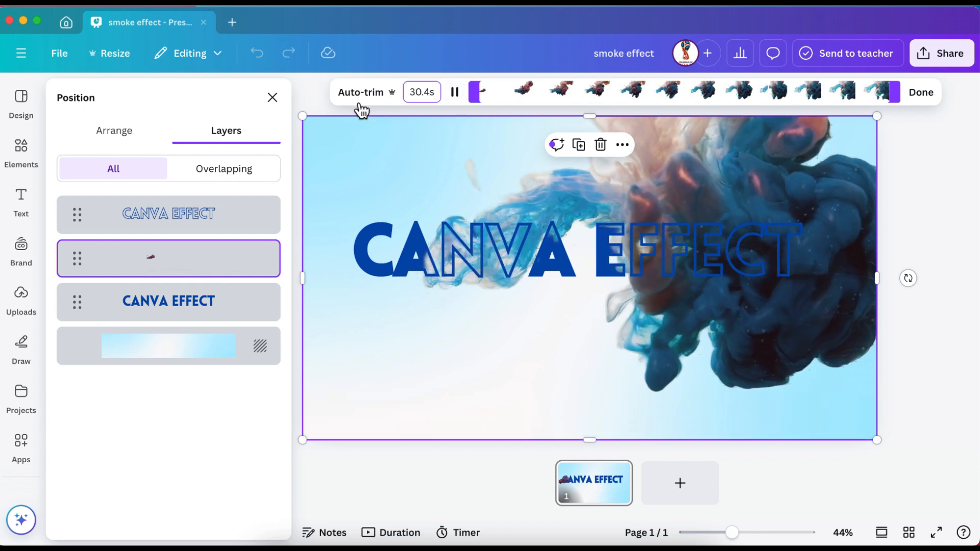
{"action": "left_click", "coordinate": [936, 100]}
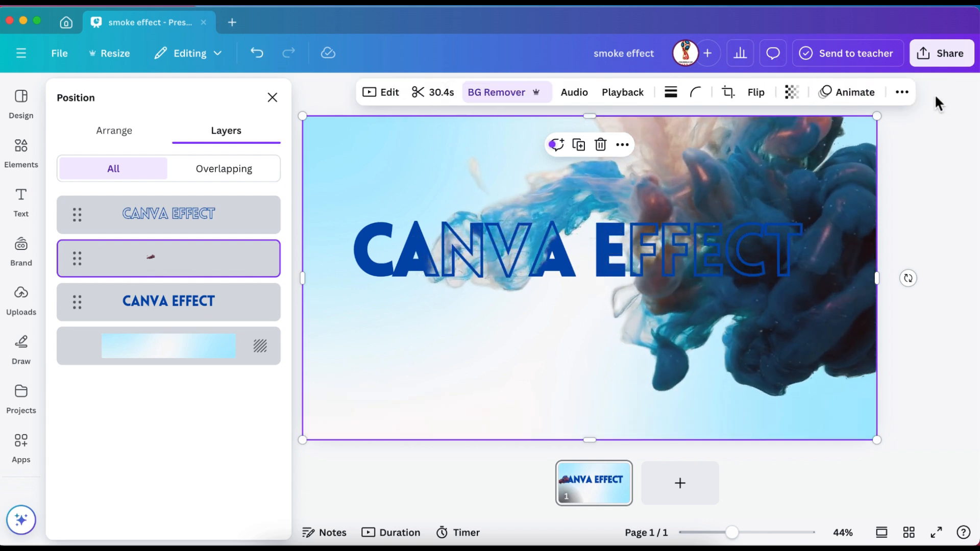
{"action": "left_click", "coordinate": [386, 101]}
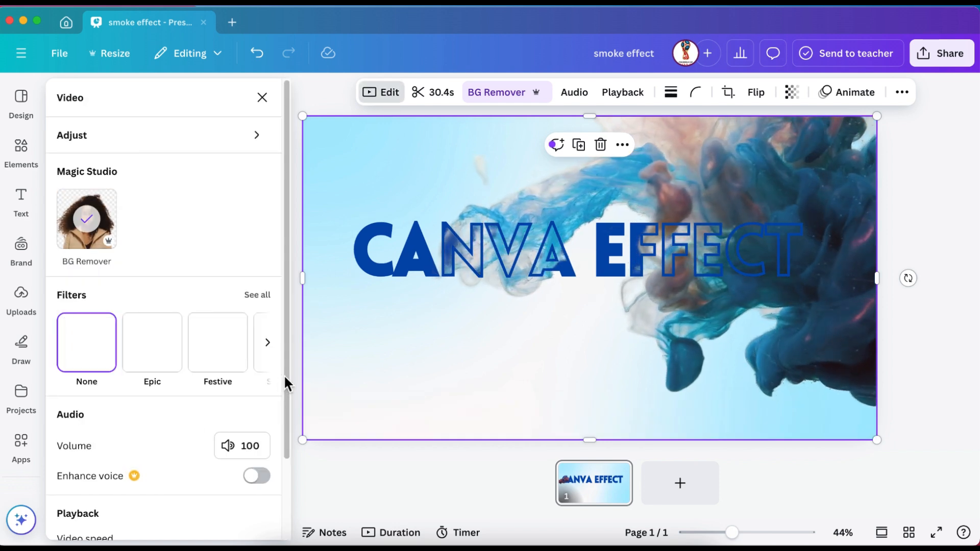
{"action": "left_click_drag", "start_coordinate": [284, 399], "coordinate": [295, 492]}
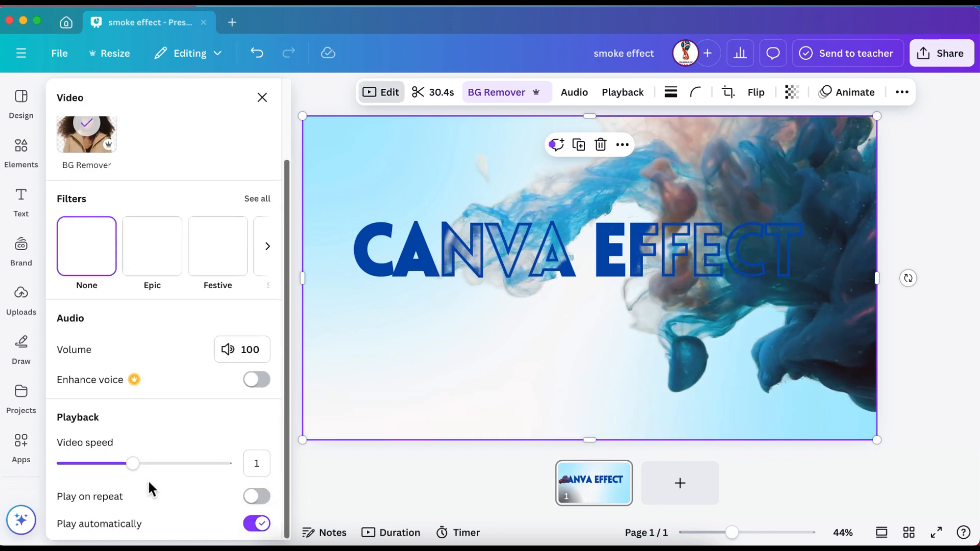
{"action": "left_click_drag", "start_coordinate": [186, 484], "coordinate": [245, 474]}
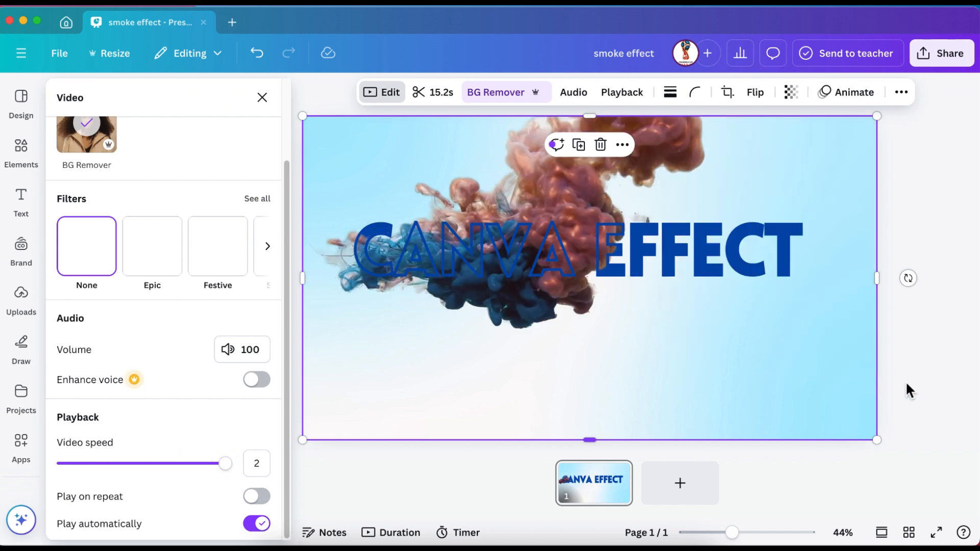
{"action": "key", "text": "Escape"}
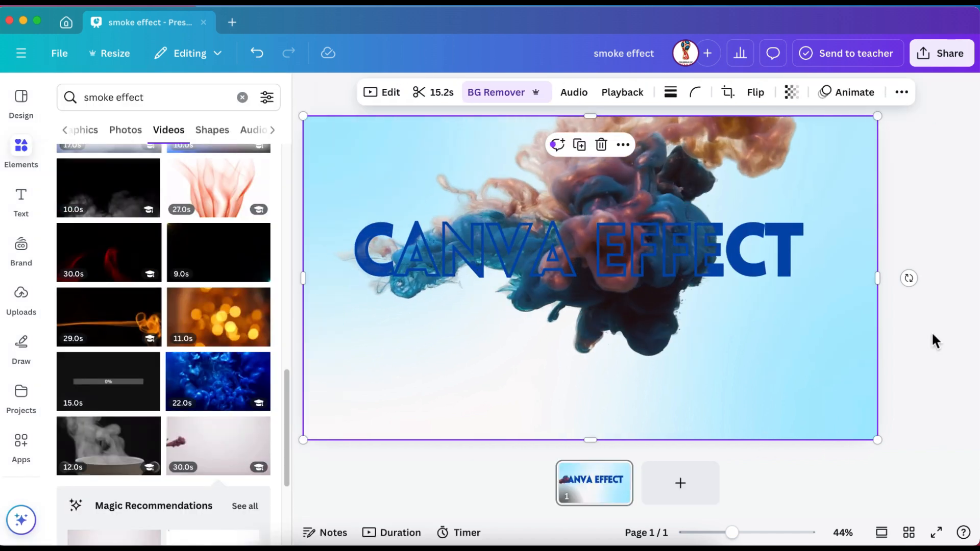
- Download the design as an MP4 Video at 1080p (HD) quality
{"action": "left_click", "coordinate": [941, 53]}
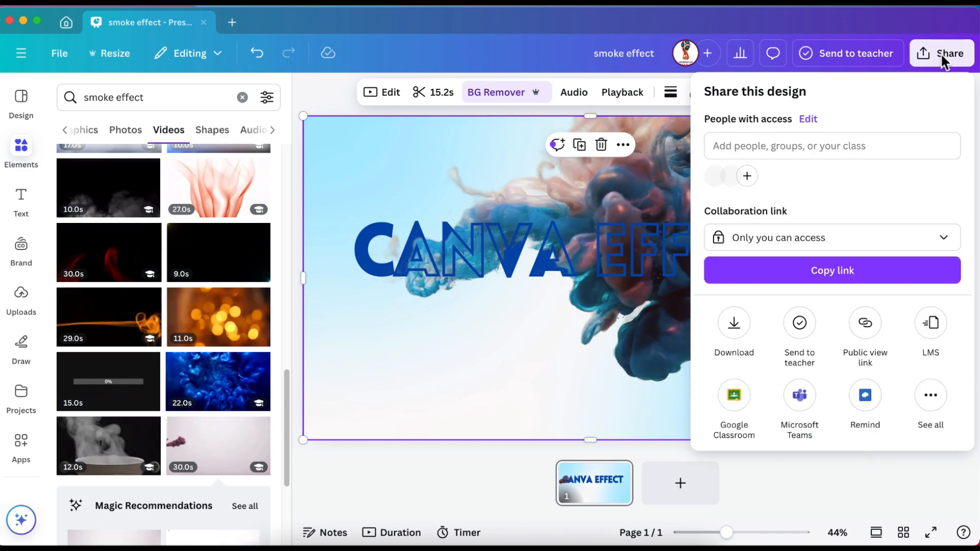
{"action": "left_click", "coordinate": [739, 329]}
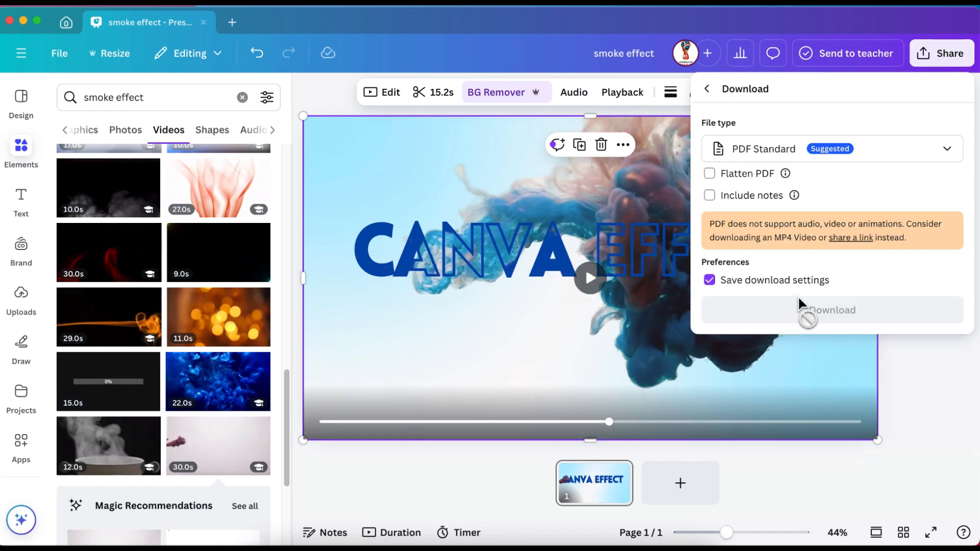
{"action": "left_click", "coordinate": [941, 149]}
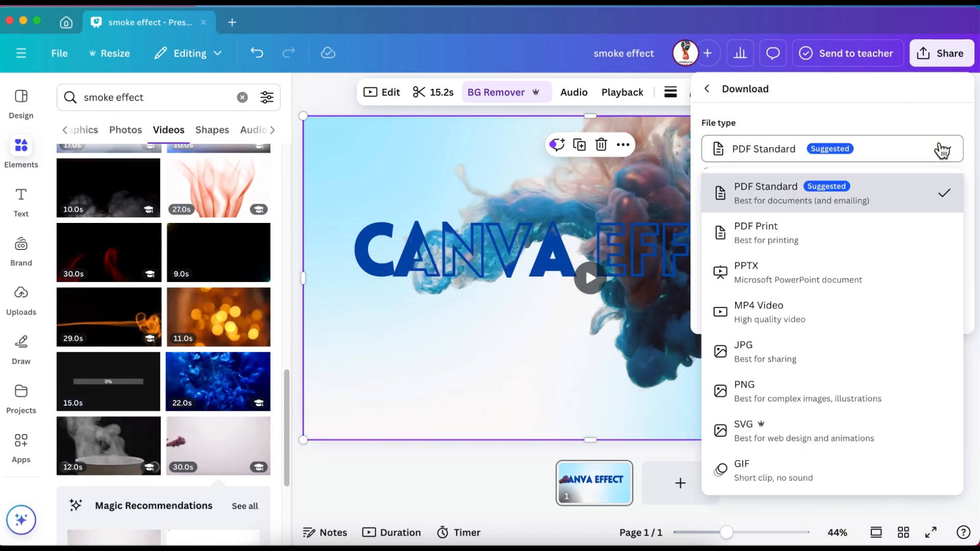
{"action": "left_click", "coordinate": [770, 317]}
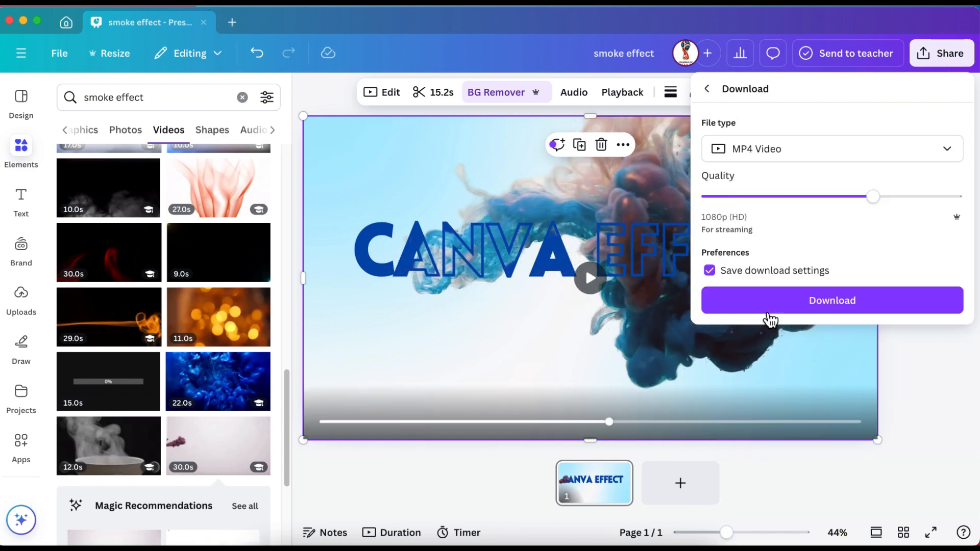
{"action": "left_click", "coordinate": [808, 304]}
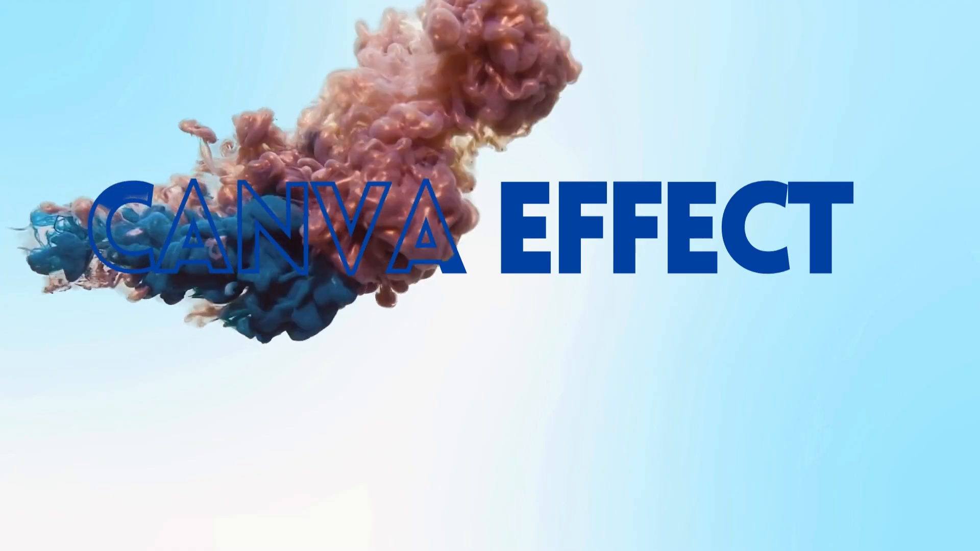